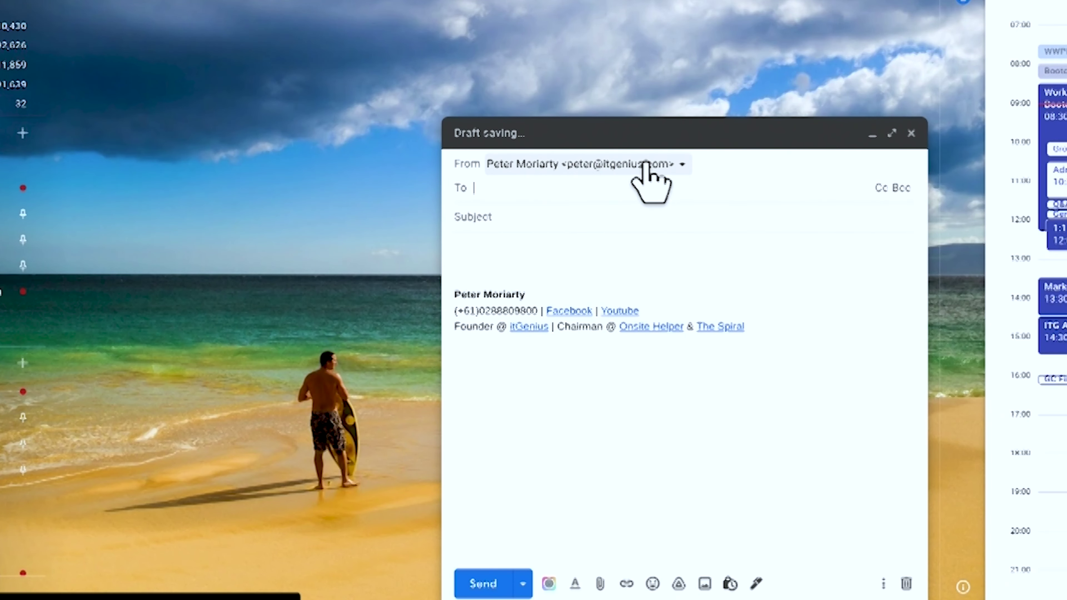
Step: Show the four available sender addresses in the new message's From dropdown
click(645, 163)
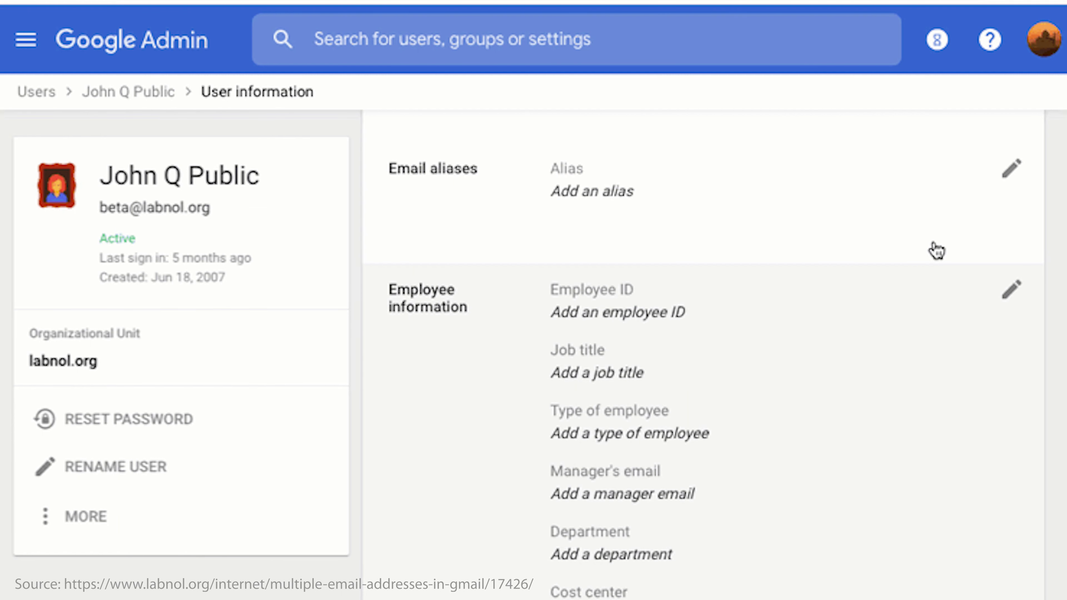
Step: Edit the user's Email aliases in Google Admin and begin typing a new alias
click(1012, 172)
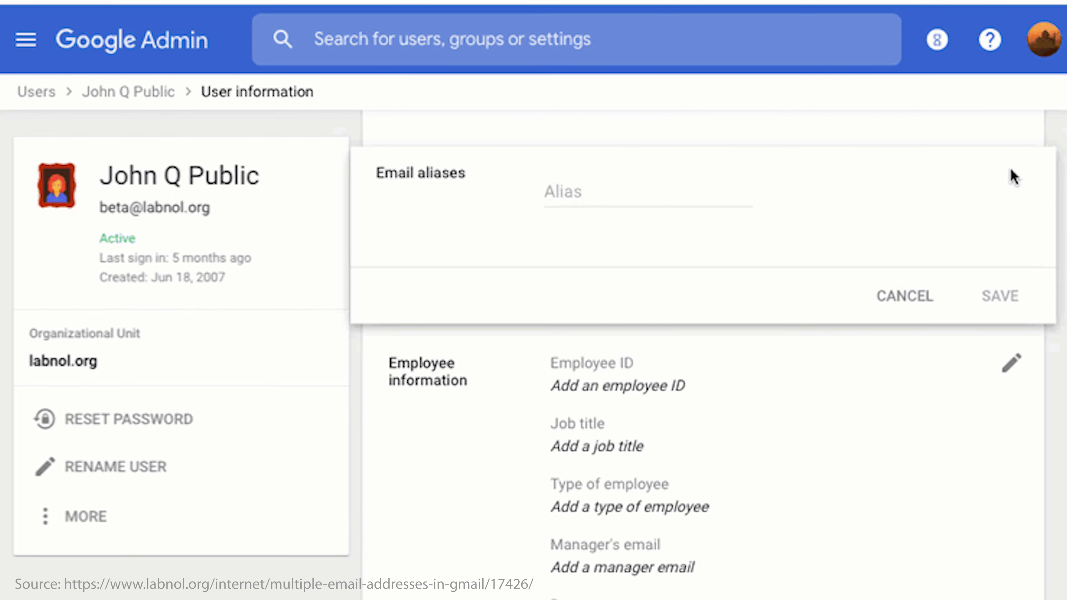
click(612, 191)
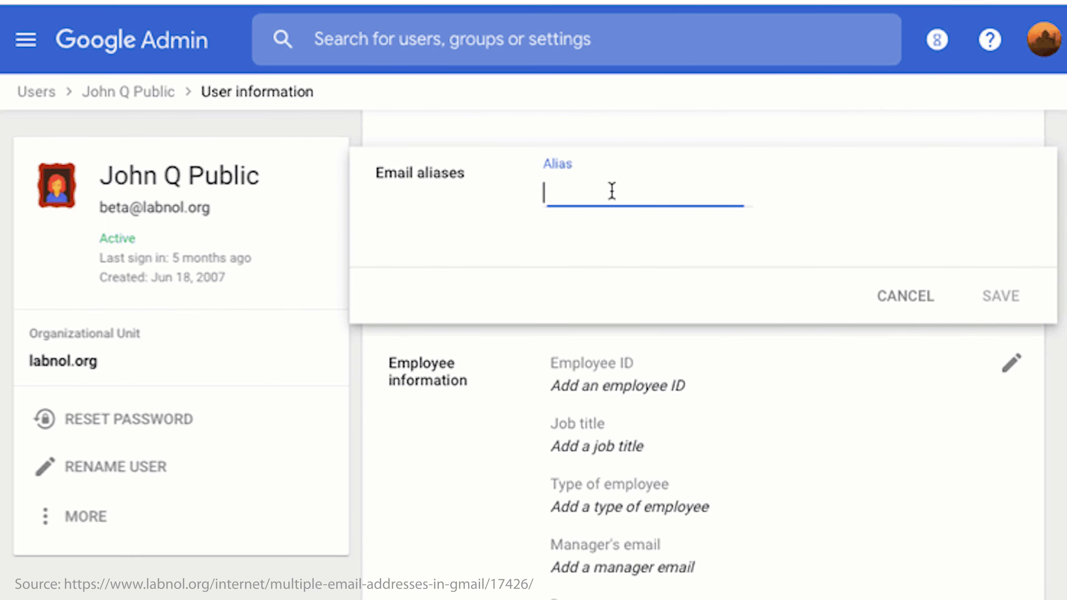
text(a)
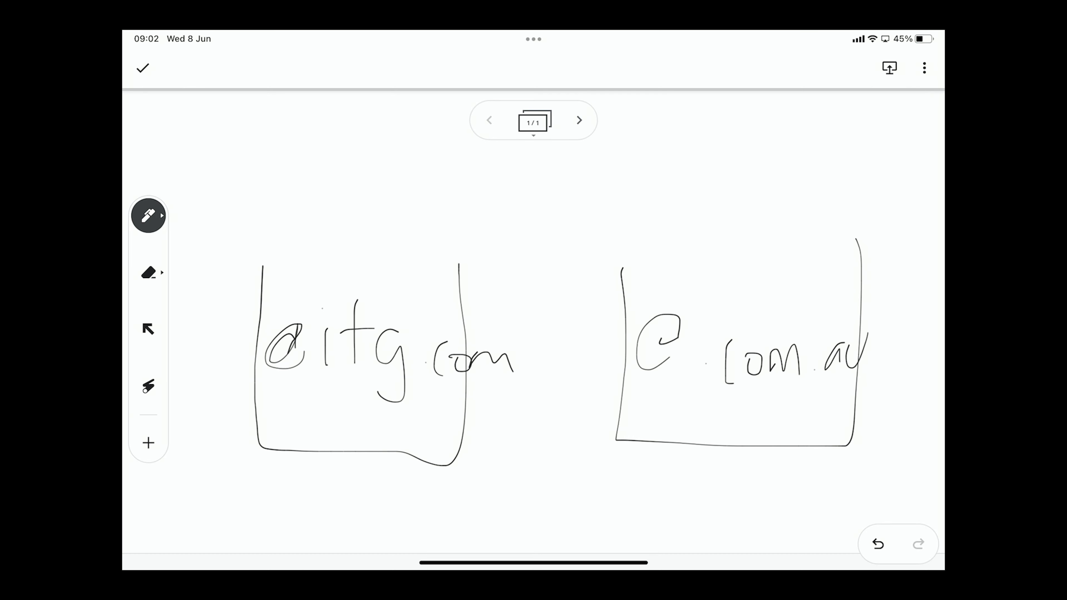
click(148, 216)
click(252, 261)
click(253, 215)
click(311, 216)
click(311, 215)
mouse_move(221, 250)
mouse_down()
mouse_move(229, 484)
mouse_move(518, 252)
mouse_move(513, 470)
mouse_up()
drag(220, 465, 550, 484)
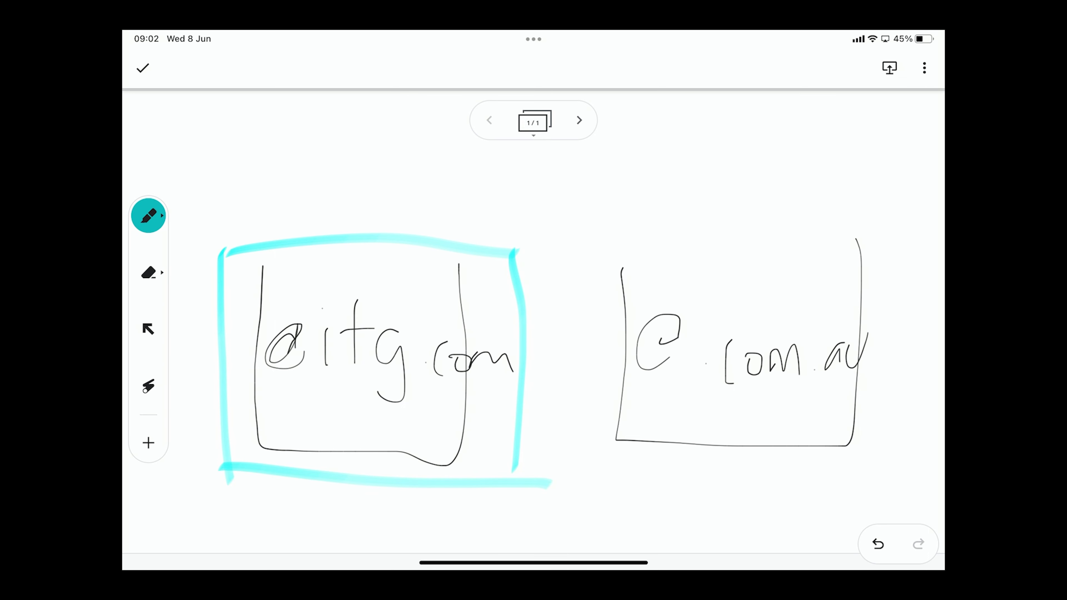
click(148, 215)
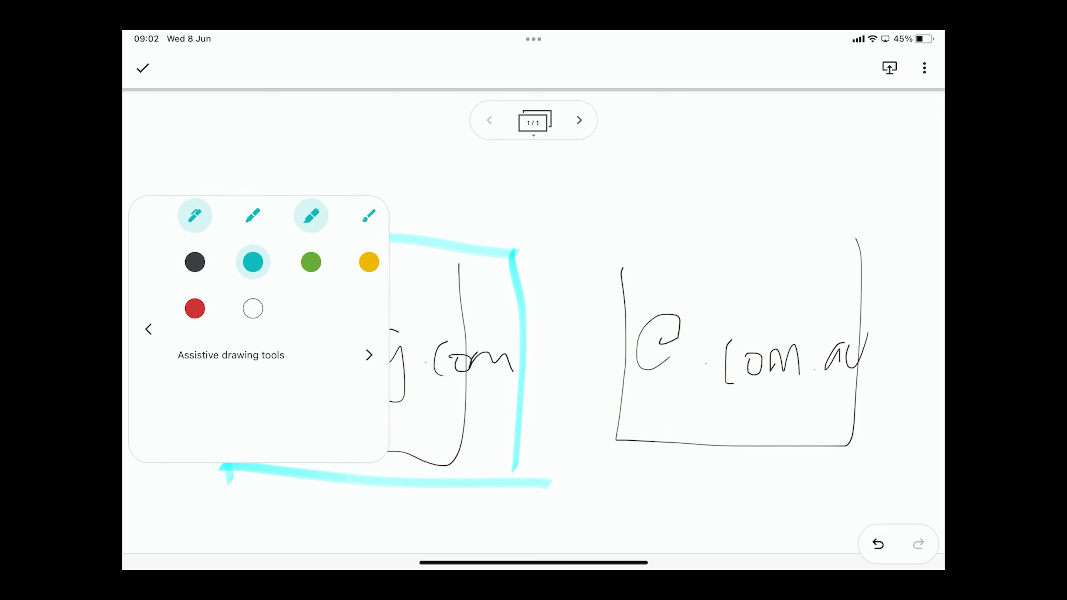
click(195, 216)
click(194, 262)
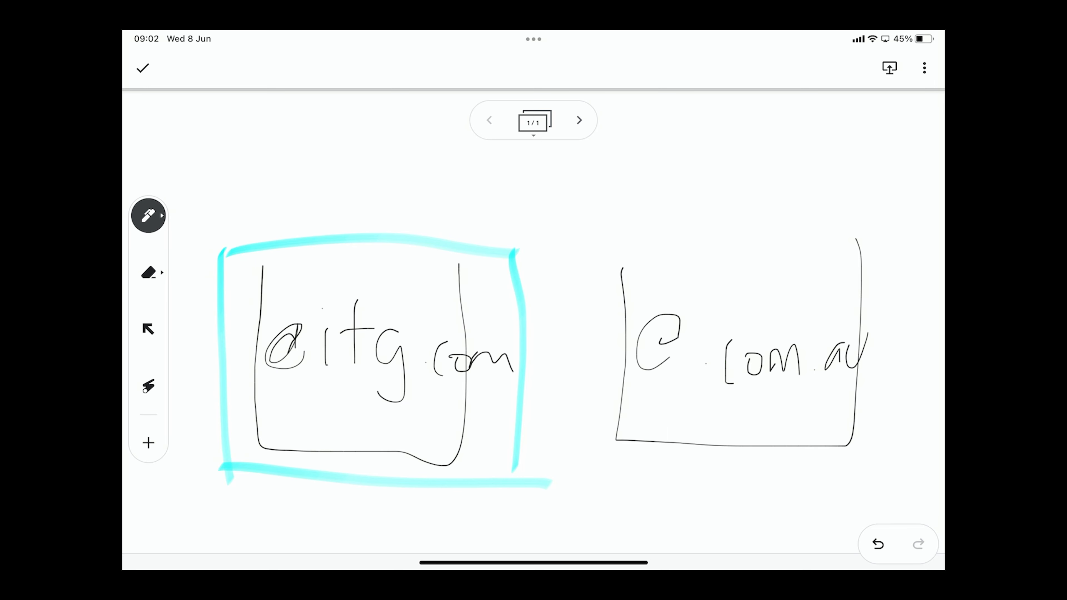
drag(639, 282, 477, 298)
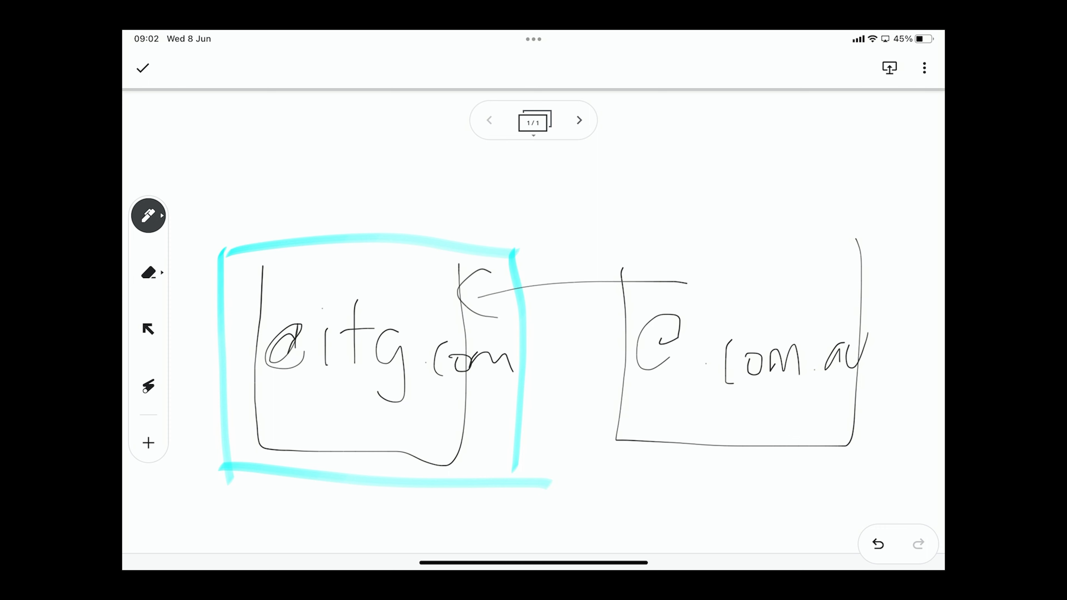
drag(425, 288, 627, 191)
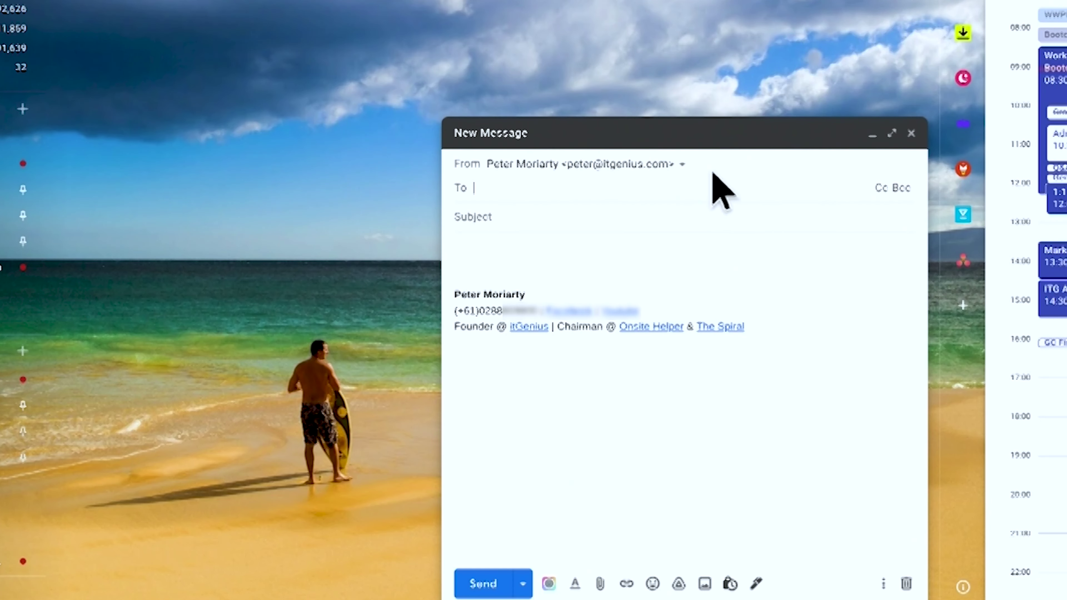
Step: Check the From addresses without changing the sender, then discard the empty draft
click(668, 163)
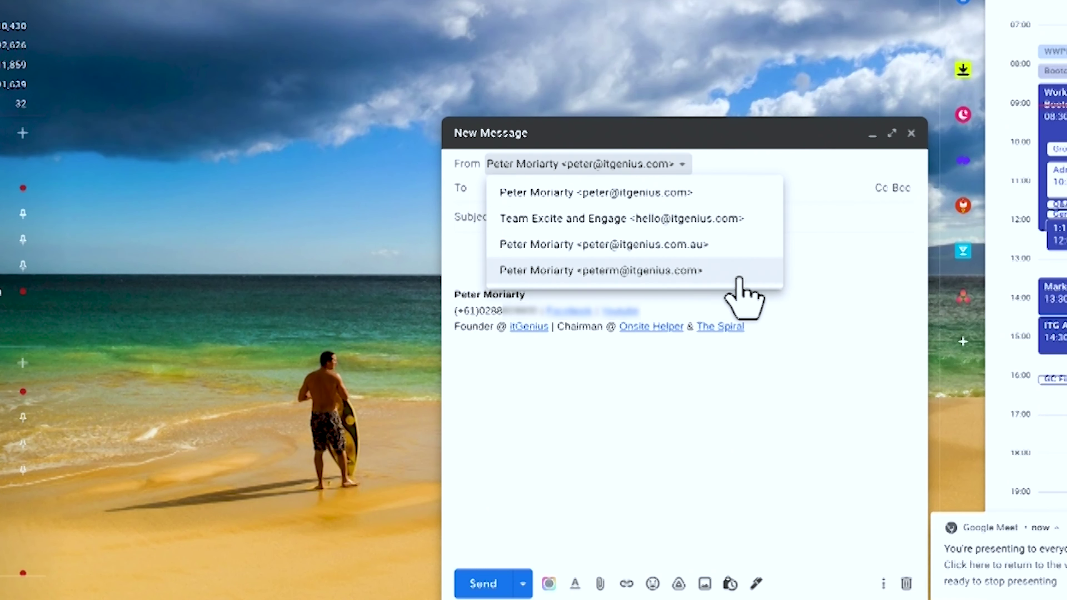
click(823, 257)
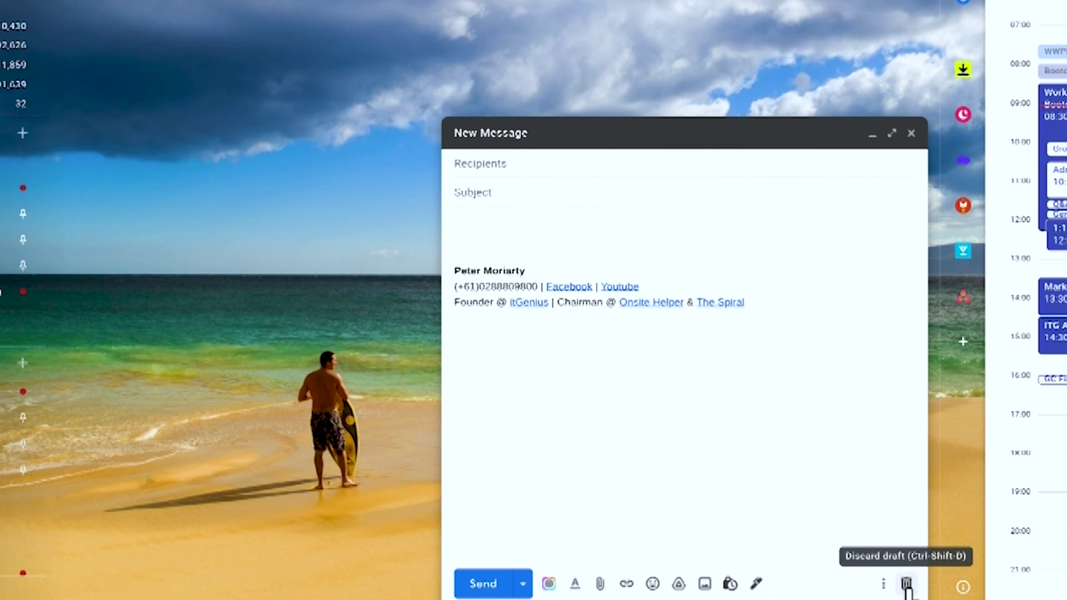
click(906, 585)
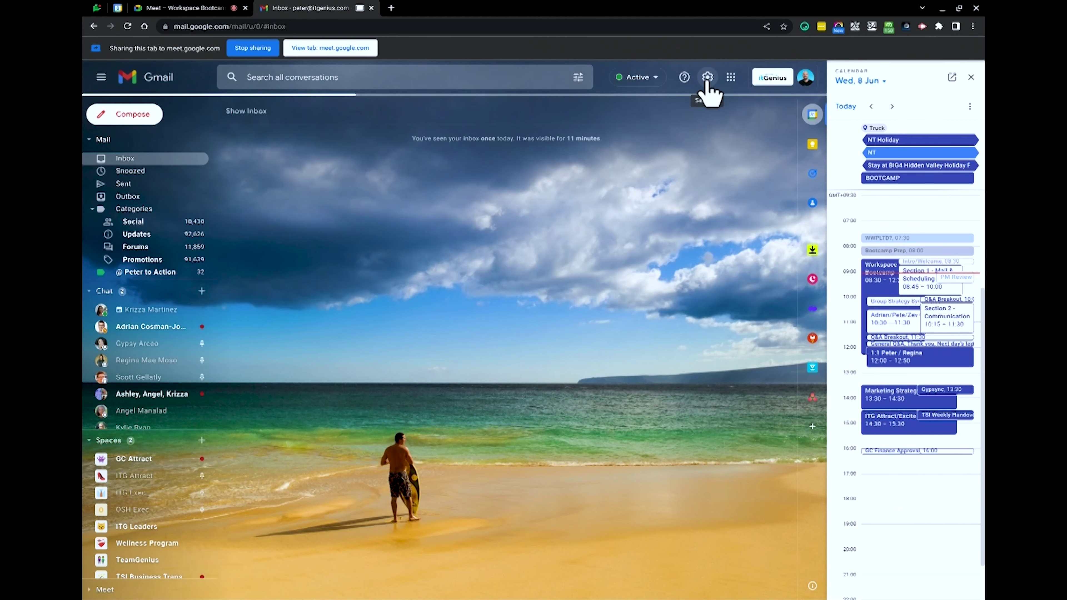
Step: Open the Accounts tab of Gmail's full settings
click(708, 80)
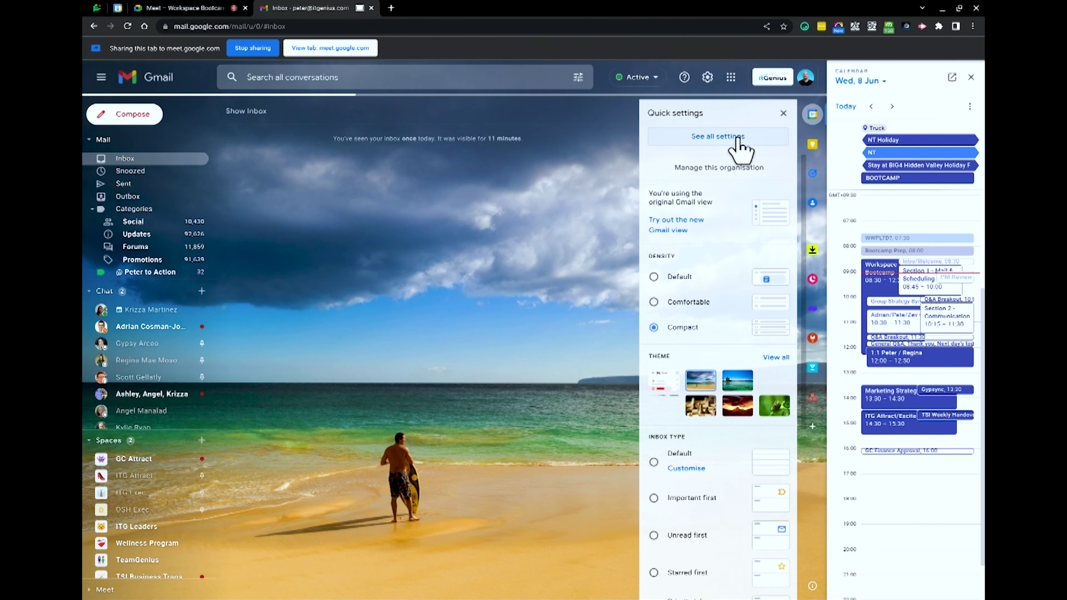
click(718, 137)
click(343, 136)
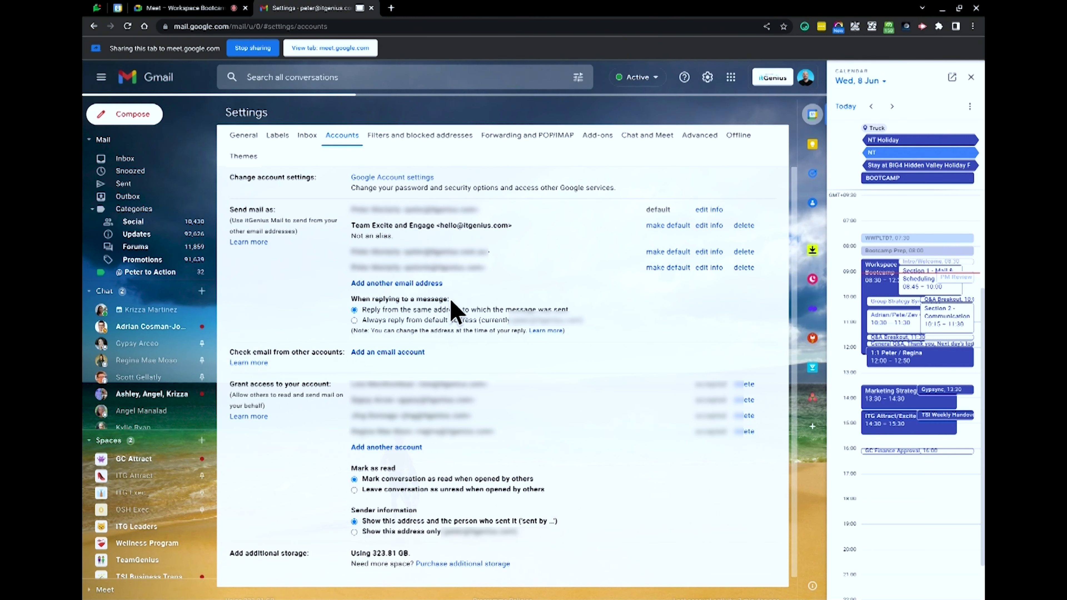
Step: Zoom to 110% and highlight the reply-from-same-address option
key(ctrl+plus)
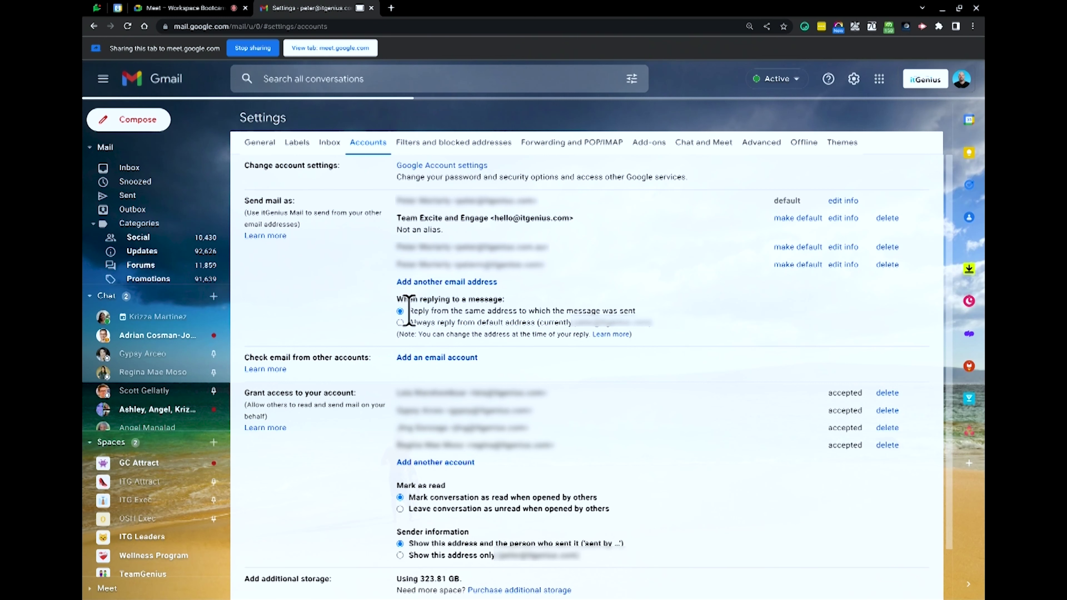
drag(409, 311, 638, 313)
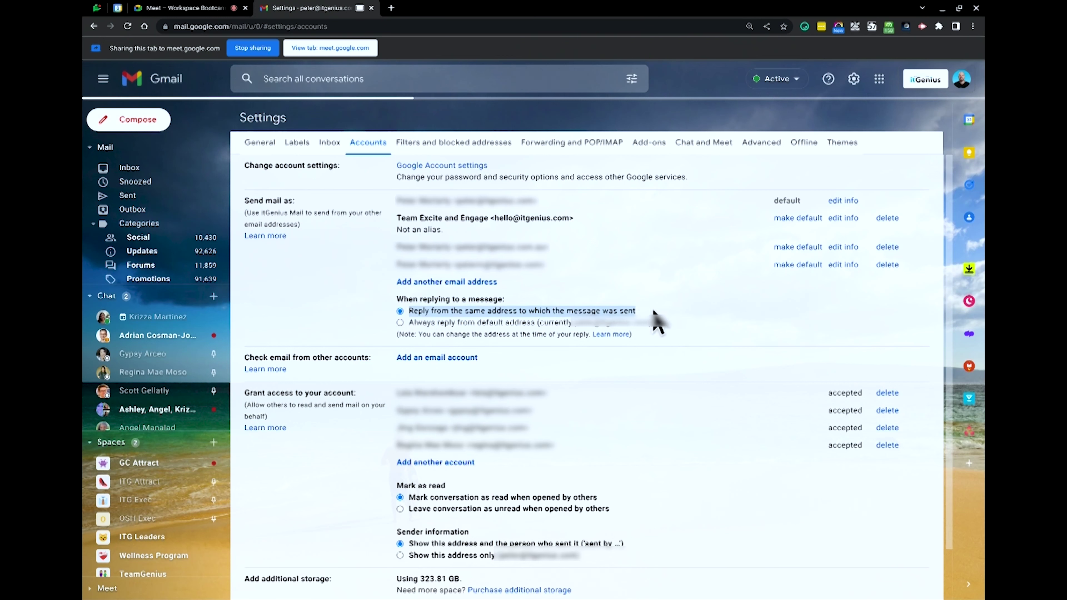
click(657, 321)
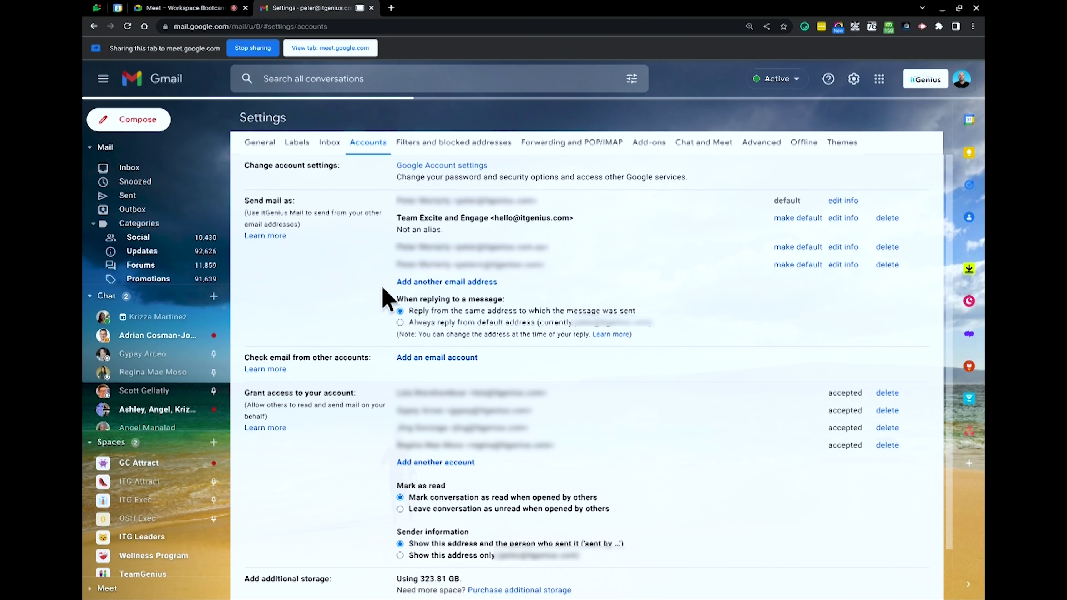
Step: Rename the My signature signature to itGenius in General settings
click(267, 145)
scroll(566, 321, down, 8)
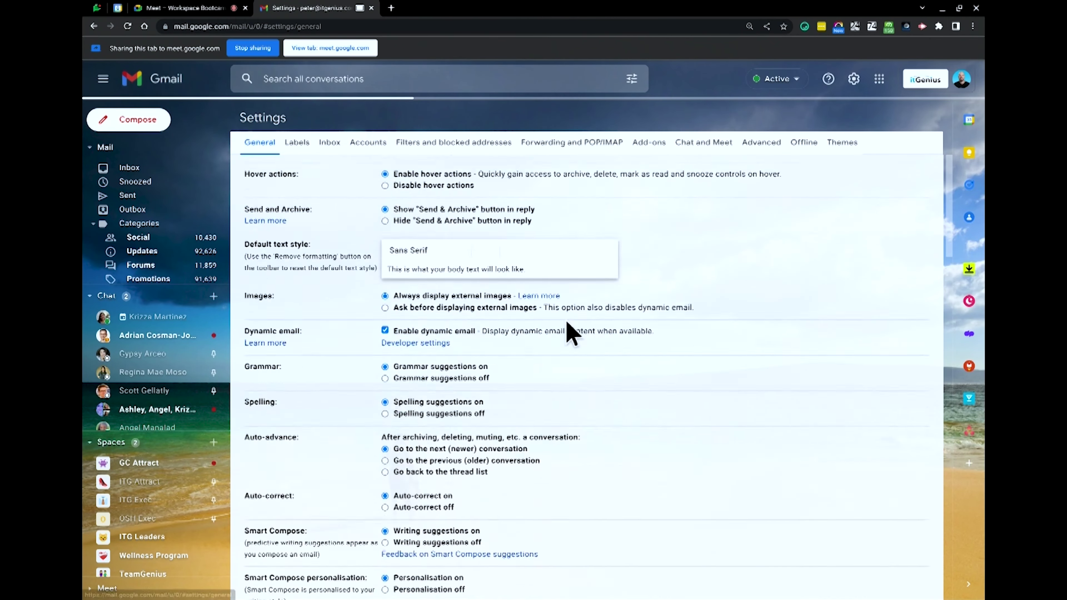
scroll(572, 335, down, 15)
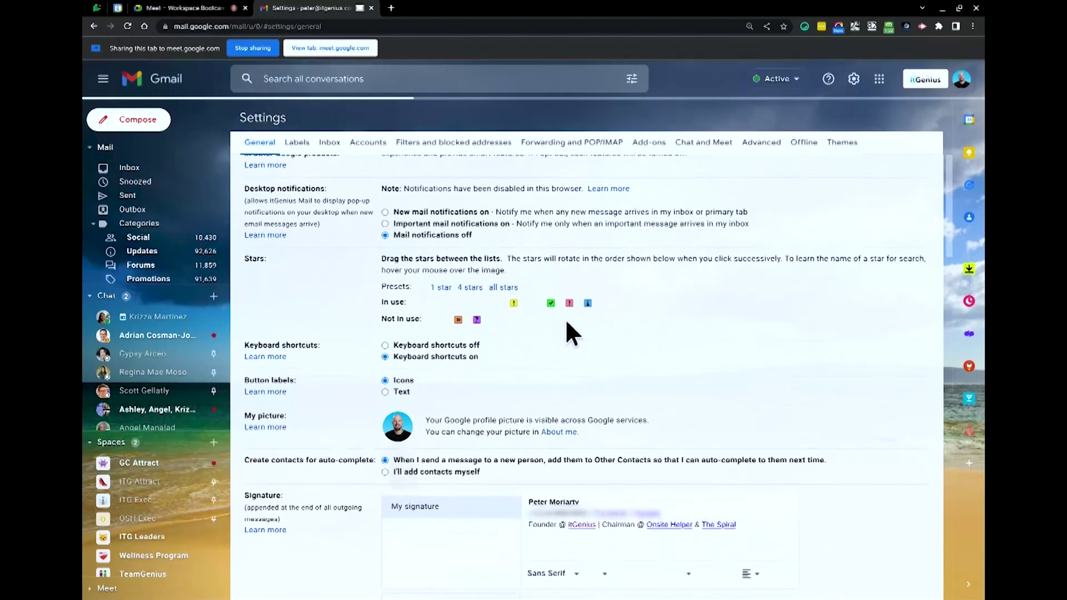
scroll(570, 332, down, 3)
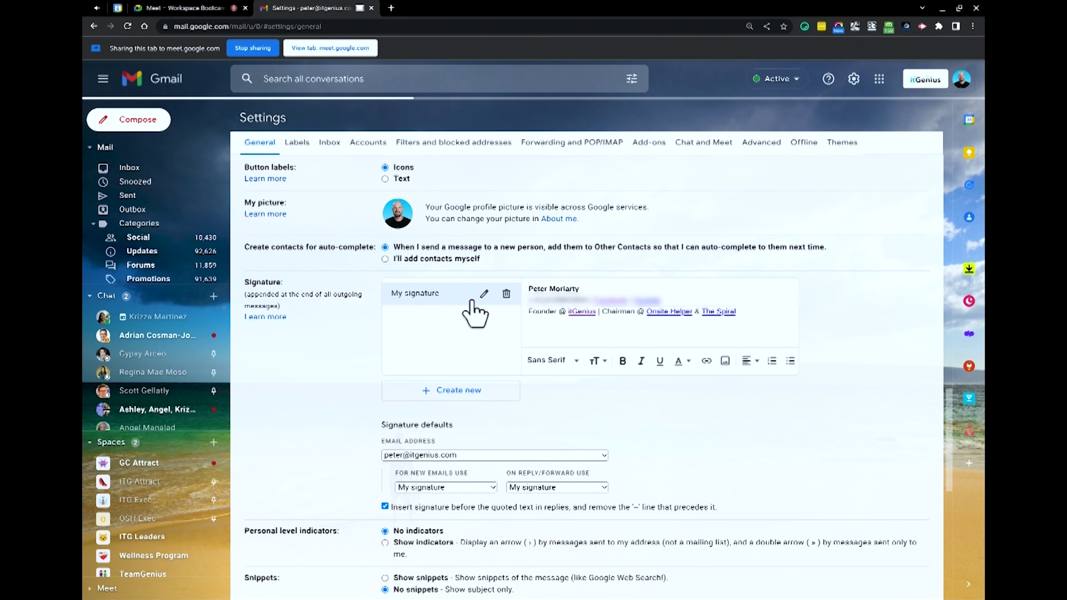
click(484, 293)
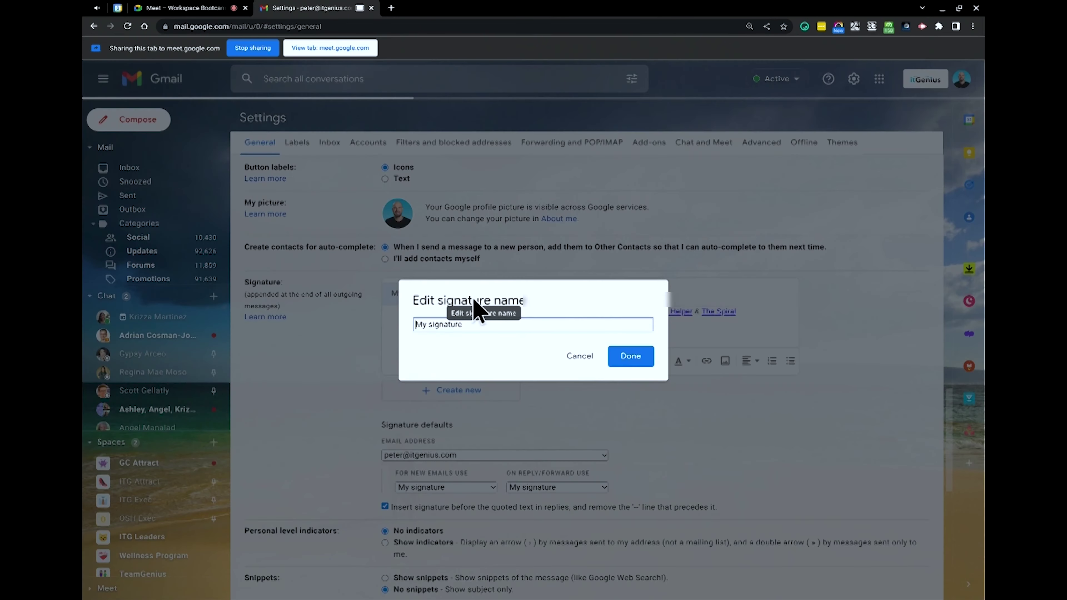
triple_click(448, 323)
text(ItGenius)
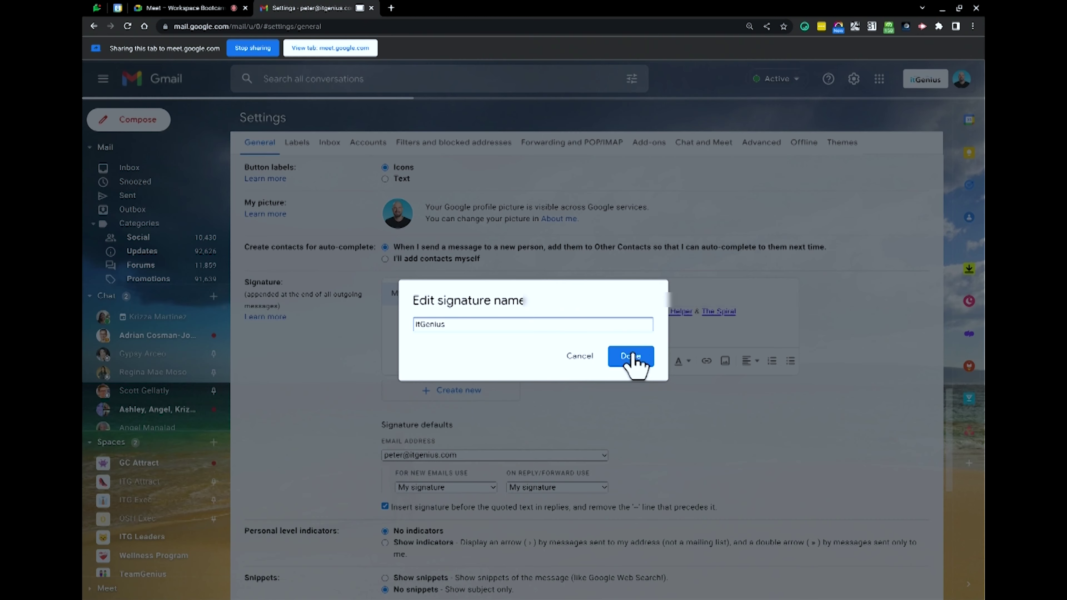
click(630, 356)
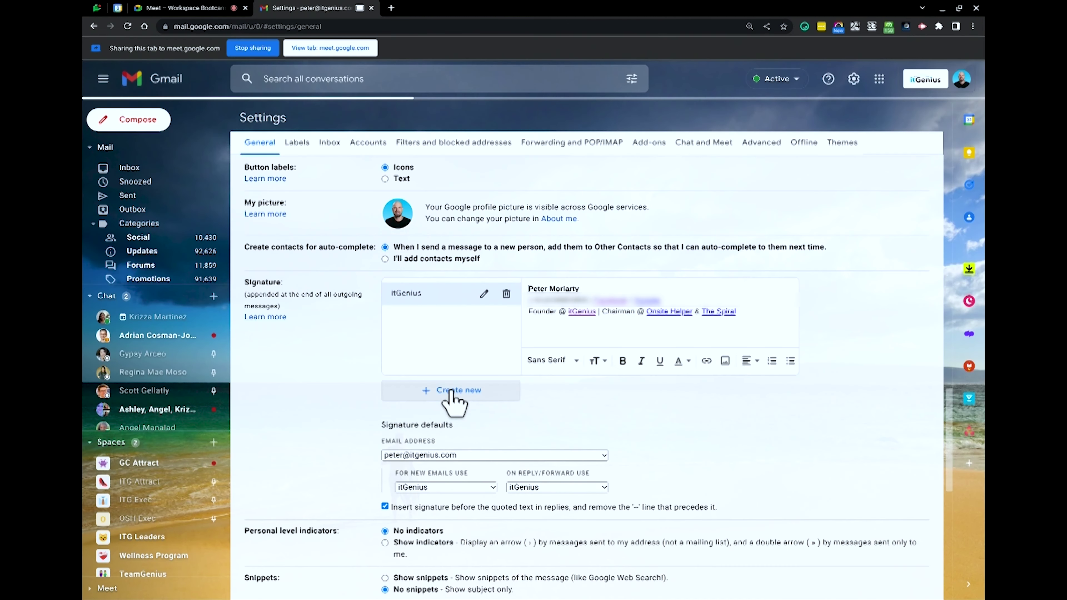
Step: Create a new Side Project signature and correct a typo in its body text
click(451, 391)
text(Side Project)
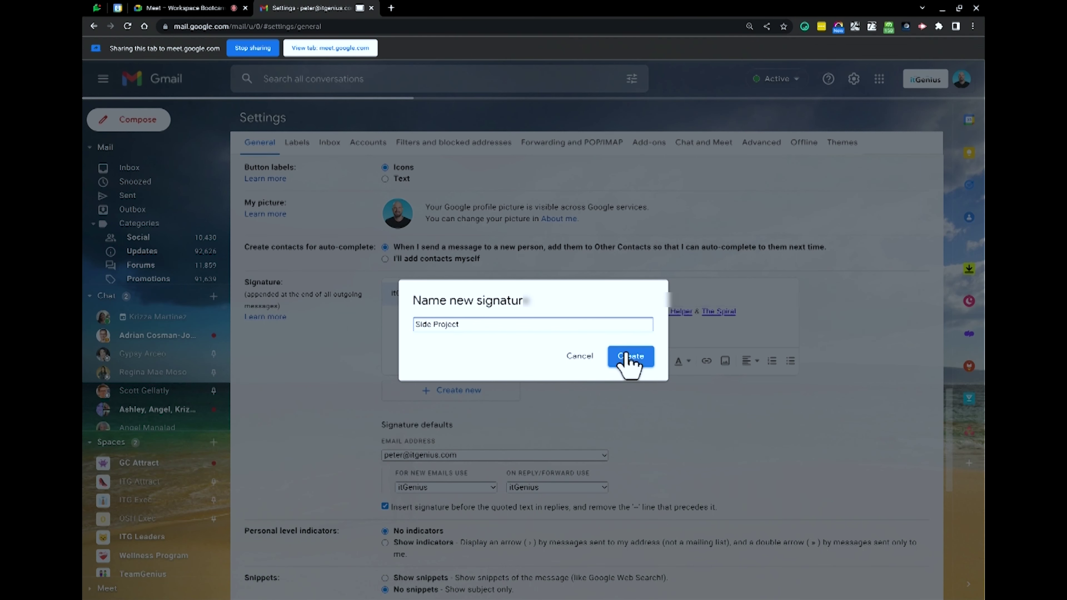
click(626, 355)
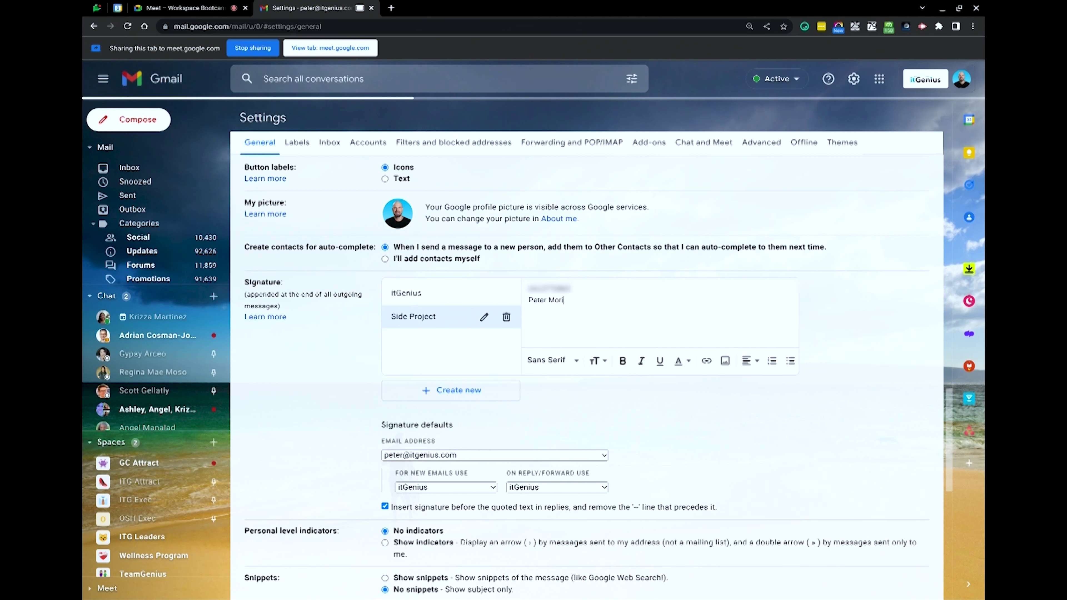
key(BackSpace)
text(ty)
click(484, 317)
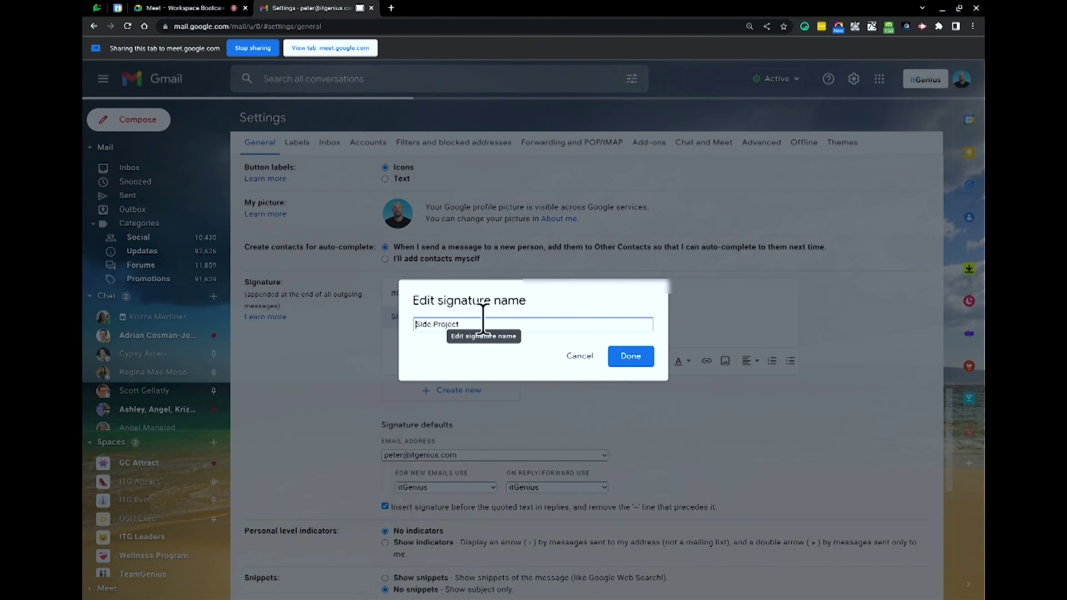
Step: Cancel the rename and select the other sending address under Signature defaults
click(563, 355)
scroll(462, 349, down, 3)
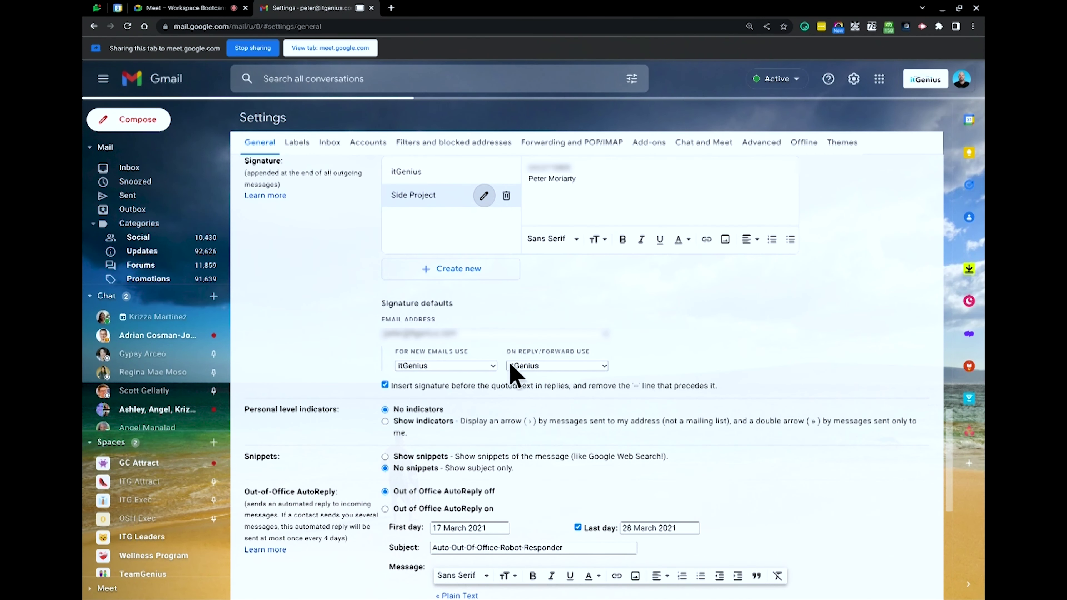
click(476, 334)
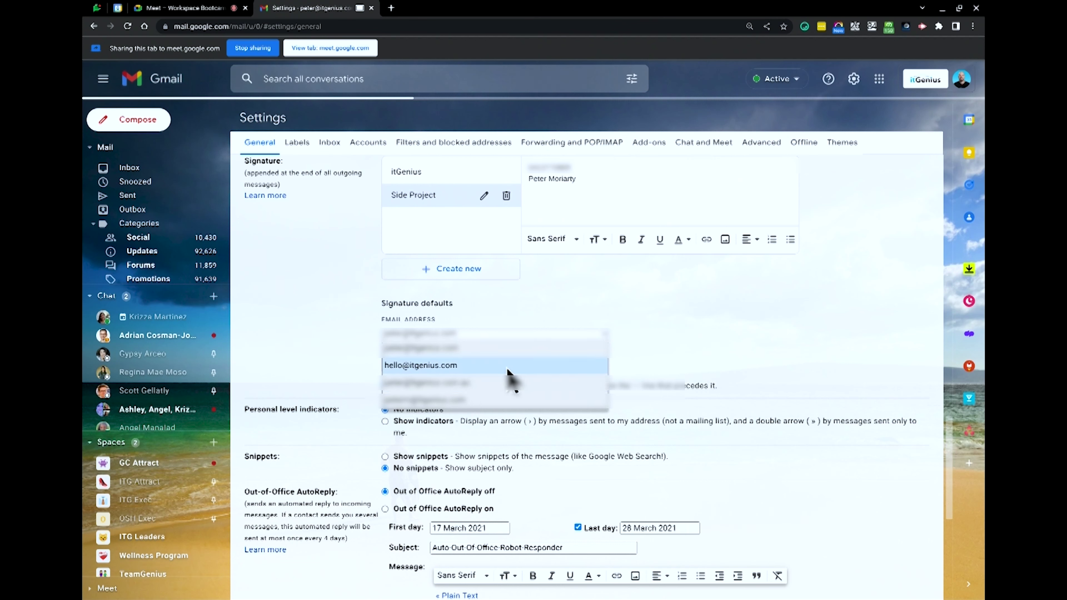
click(494, 389)
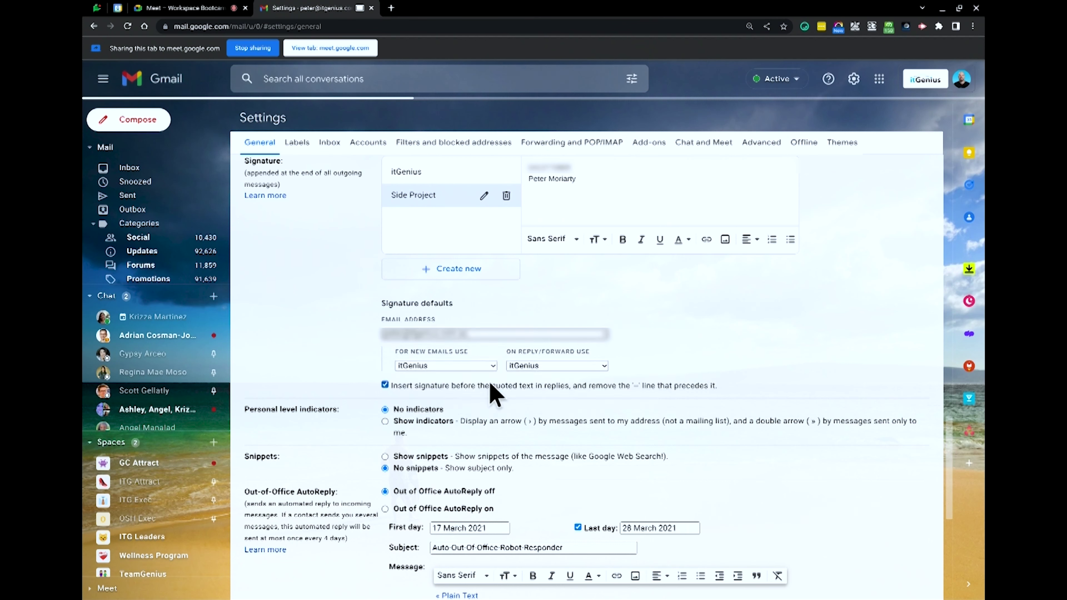
click(469, 336)
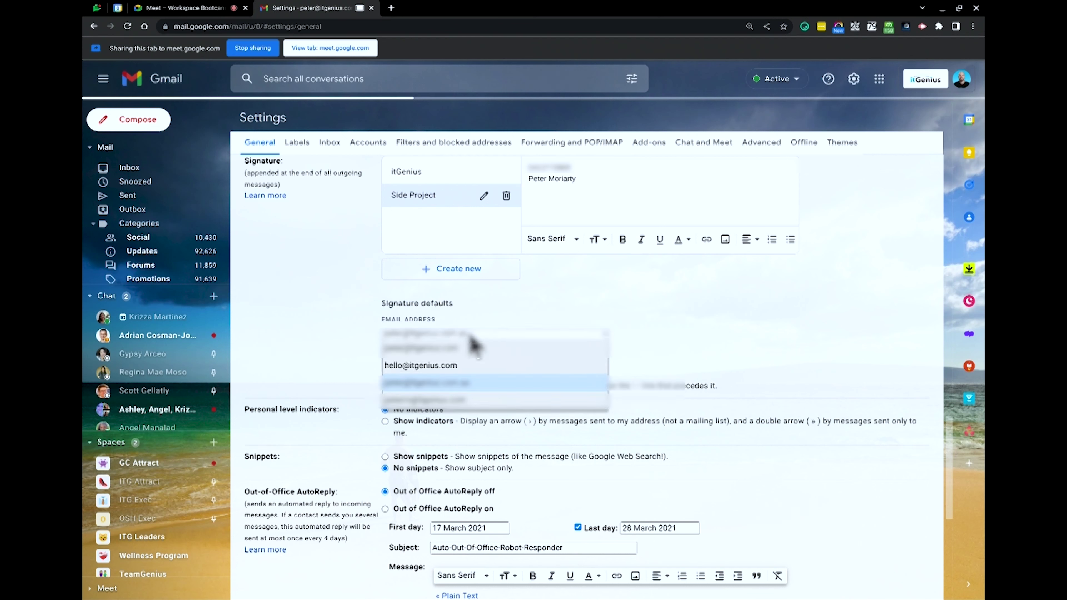
click(470, 367)
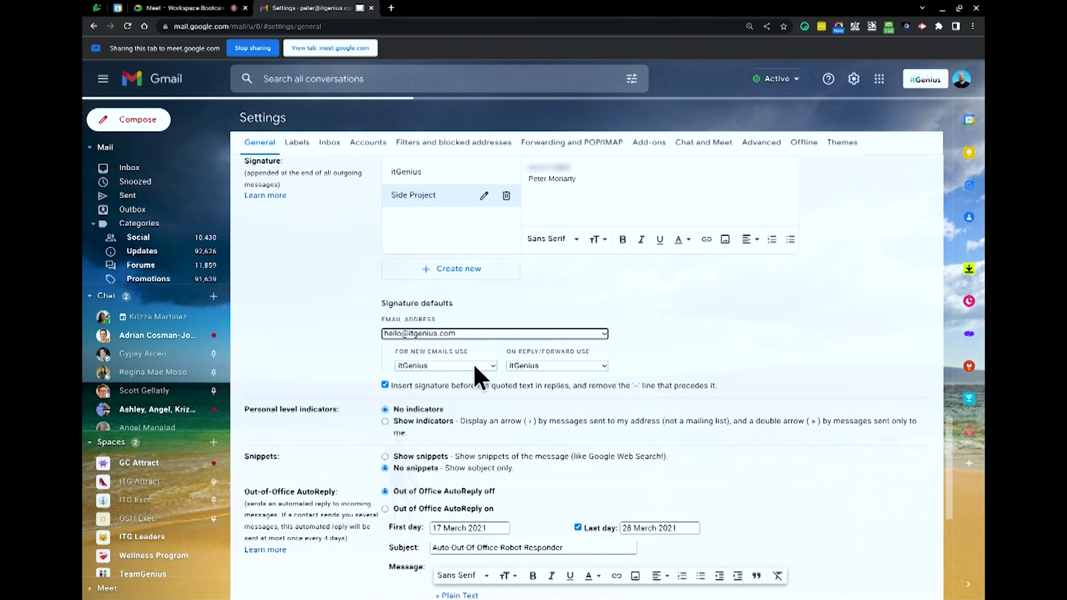
Step: Set Side Project for new emails and No signature for replies and forwards
click(527, 367)
click(552, 414)
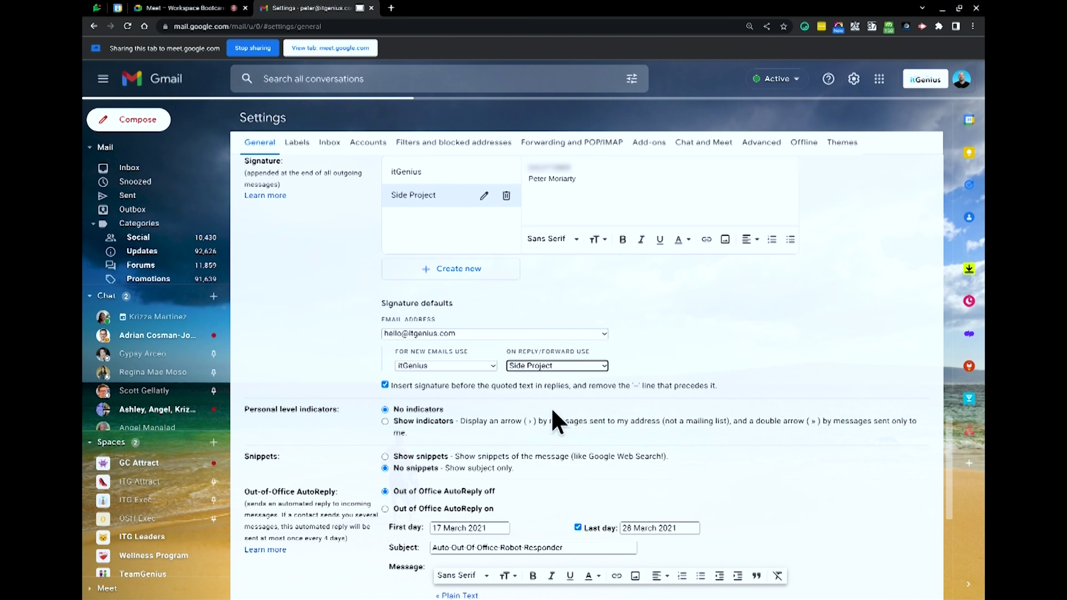
click(481, 367)
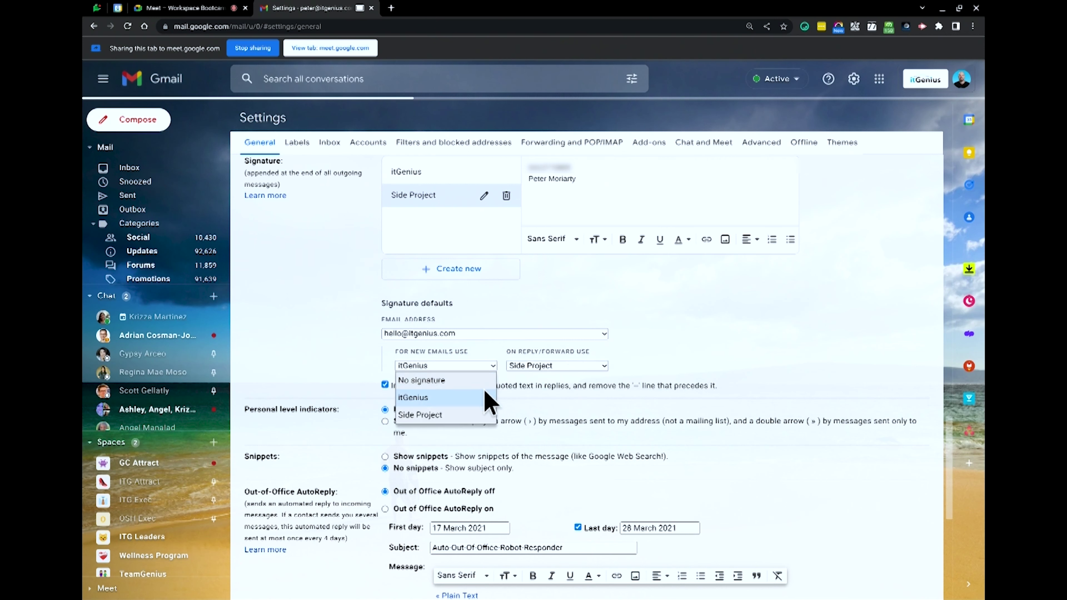
click(485, 415)
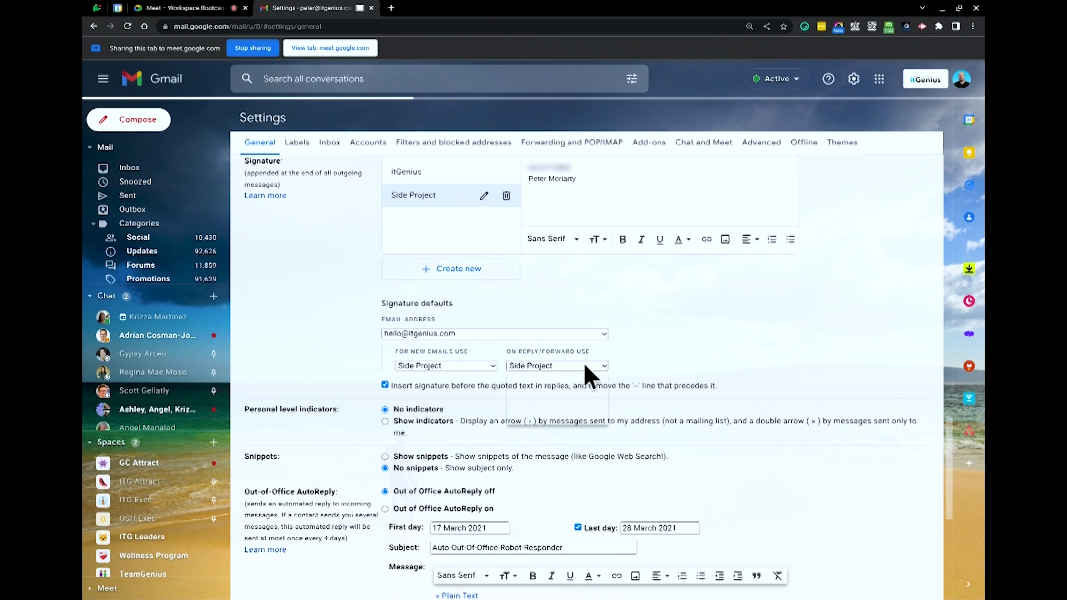
click(579, 381)
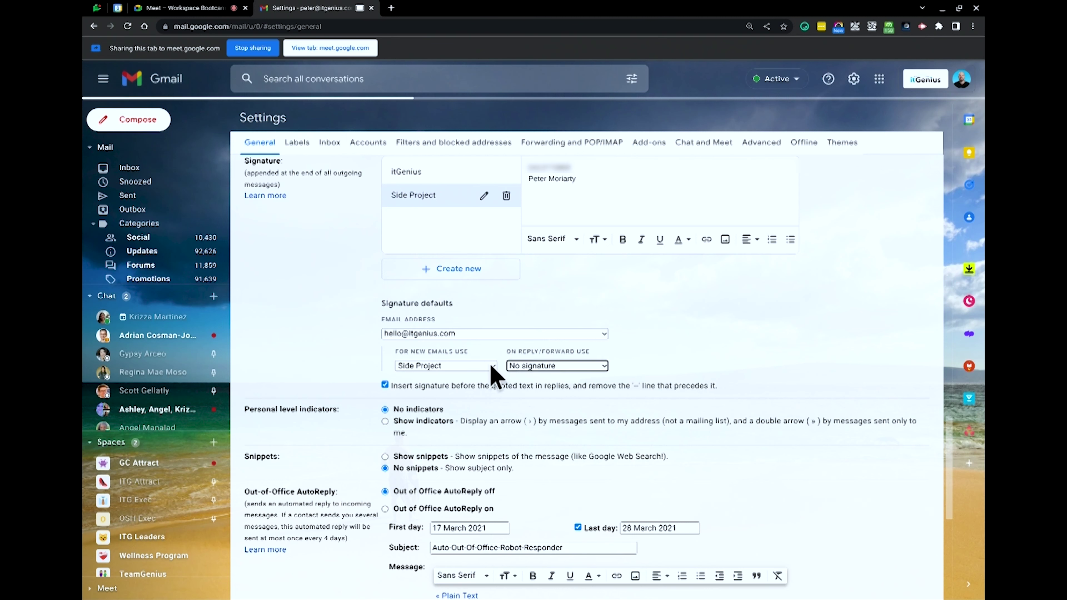
click(471, 366)
click(465, 395)
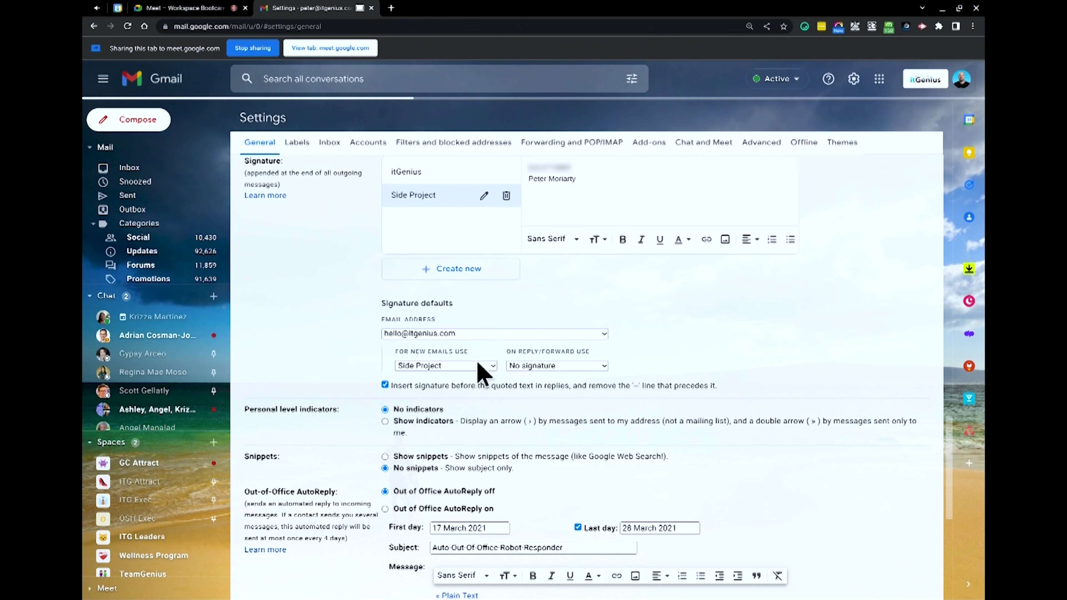